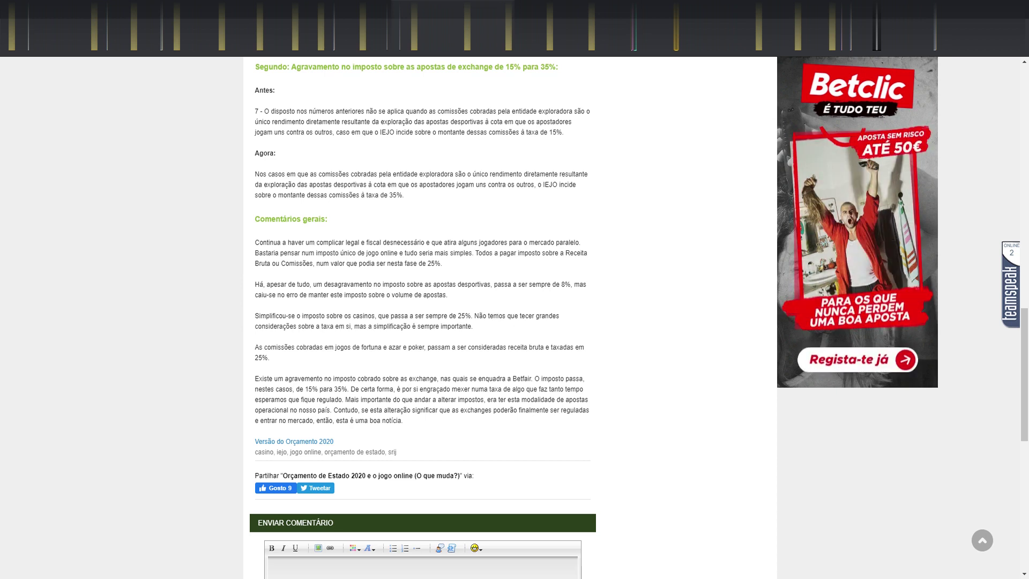
Review the football odds on the Placard page, then switch to Excel and examine the first match's odds in row 4
{"action": "left_click_drag", "start_coordinate": [1025, 332], "coordinate": [1026, 234]}
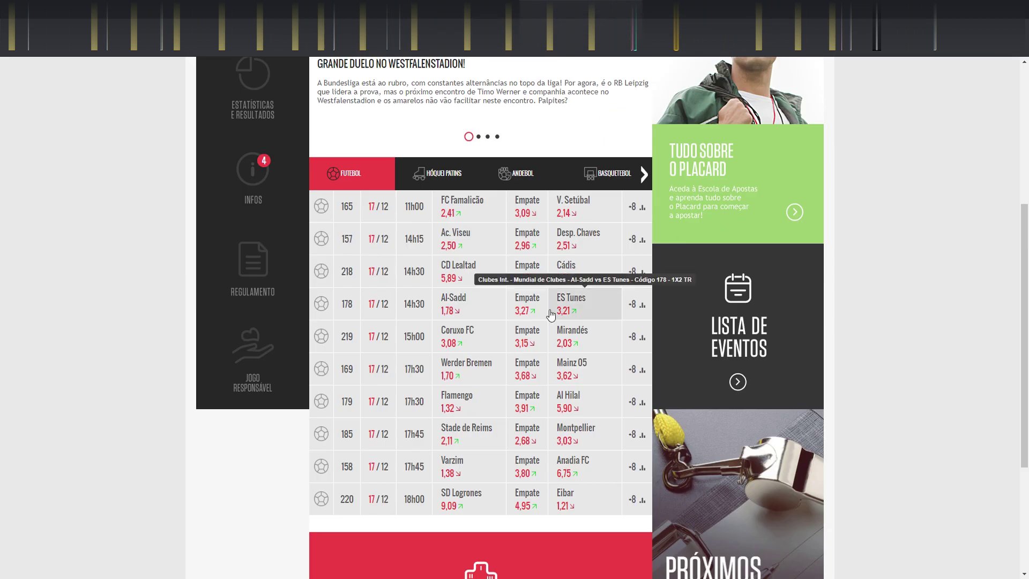
{"action": "mouse_move", "coordinate": [1025, 238]}
{"action": "left_mouse_down"}
{"action": "mouse_move", "coordinate": [1025, 177]}
{"action": "mouse_move", "coordinate": [1025, 223]}
{"action": "left_mouse_up"}
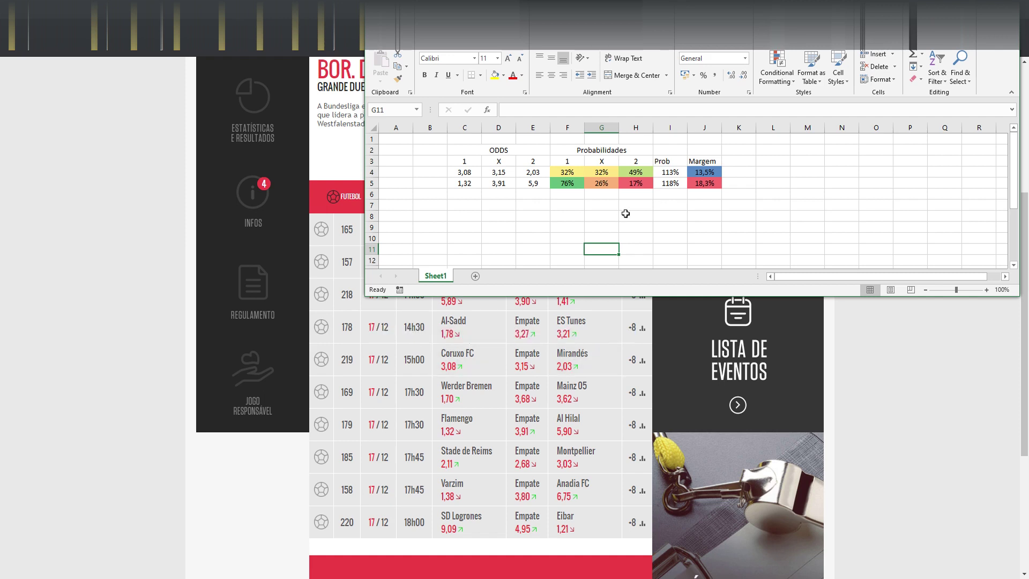
{"action": "left_click", "coordinate": [574, 198]}
{"action": "left_click", "coordinate": [471, 172]}
{"action": "left_click", "coordinate": [524, 172]}
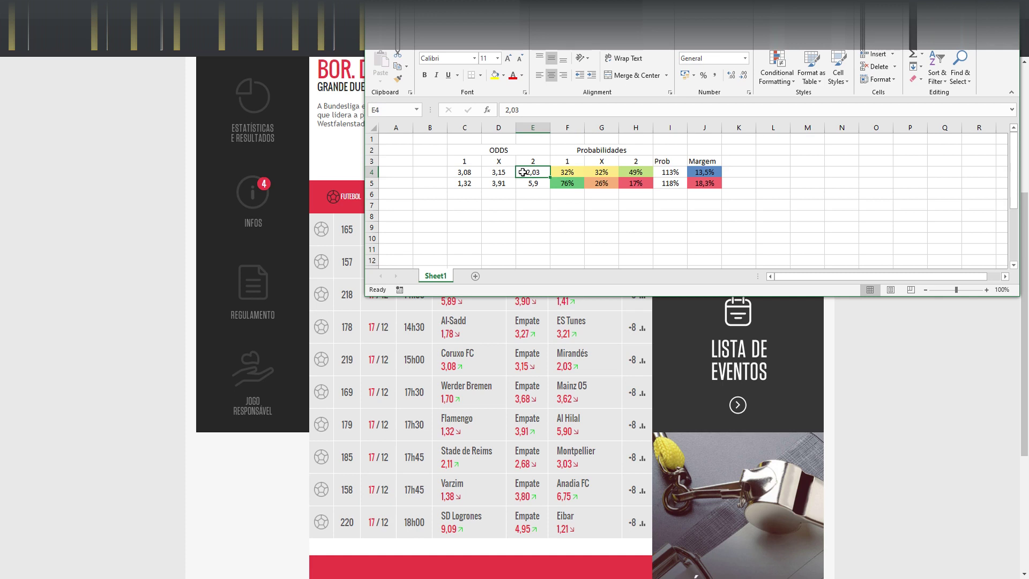
{"action": "left_click", "coordinate": [503, 170]}
{"action": "left_click", "coordinate": [525, 172]}
Inspect the row 4 probabilities, their sum under Prob and the Margem formulas in rows 4 and 5
{"action": "left_click", "coordinate": [569, 172]}
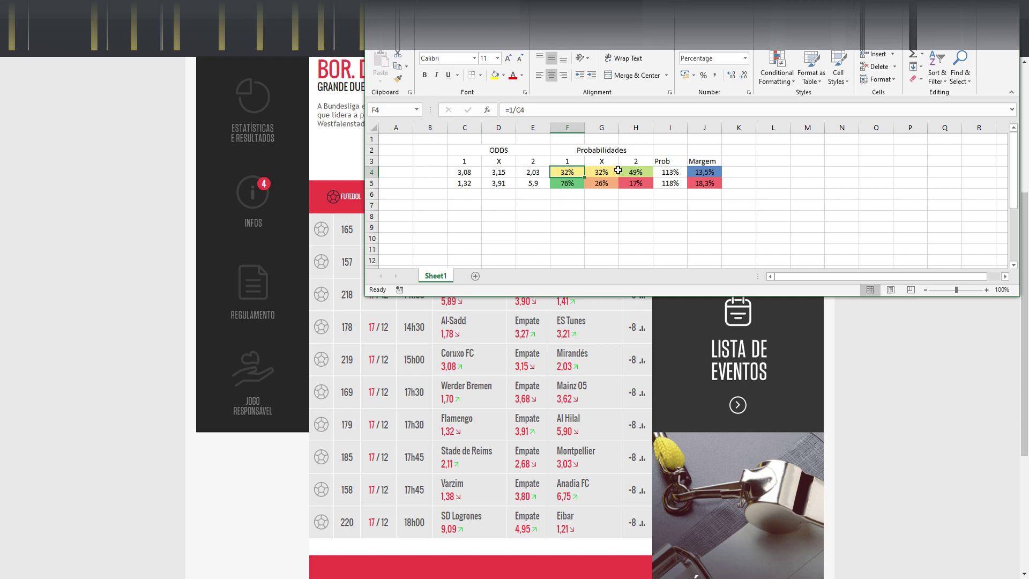
{"action": "left_click_drag", "start_coordinate": [570, 172], "coordinate": [639, 171]}
{"action": "left_click", "coordinate": [674, 171]}
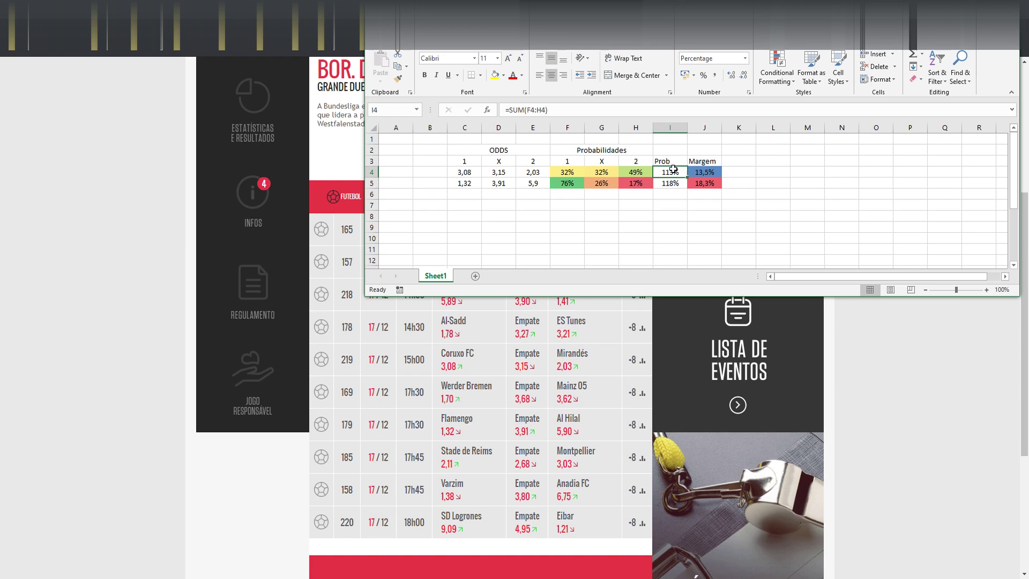
{"action": "left_click", "coordinate": [704, 172]}
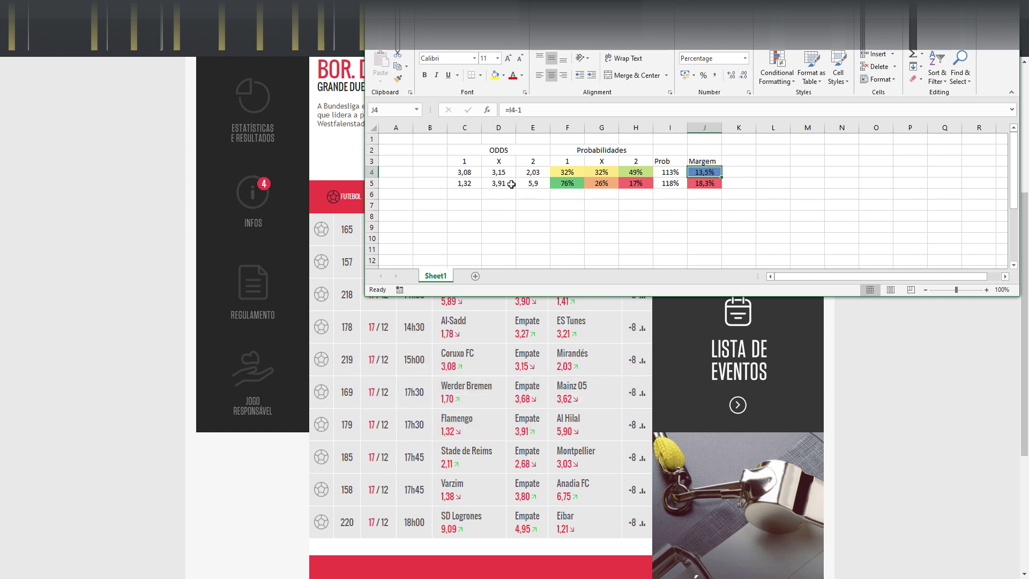
{"action": "left_click", "coordinate": [709, 183]}
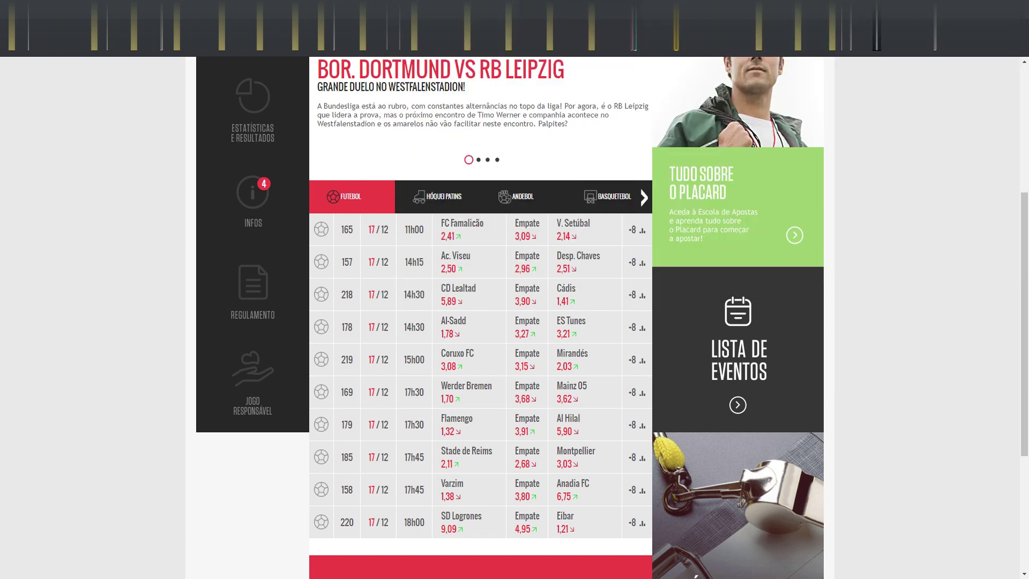
Find the SBV Excelsior–Eindhoven odds on the odds comparison page and enter 1,44, 4,06 and 4,35 in C6:E6 of the Excel sheet
{"action": "key", "text": "ctrl+Tab"}
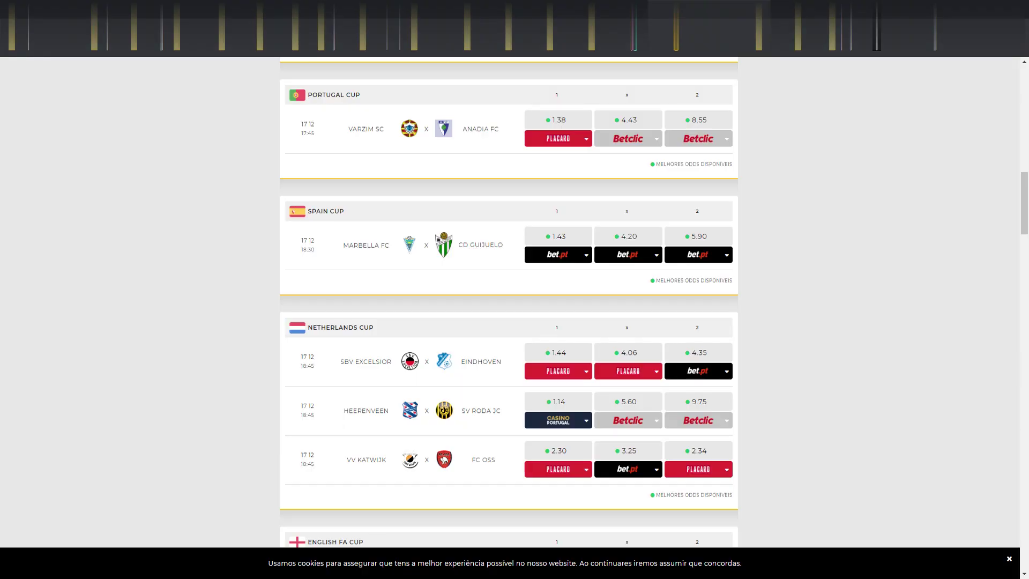
{"action": "left_click_drag", "start_coordinate": [1028, 123], "coordinate": [725, 52]}
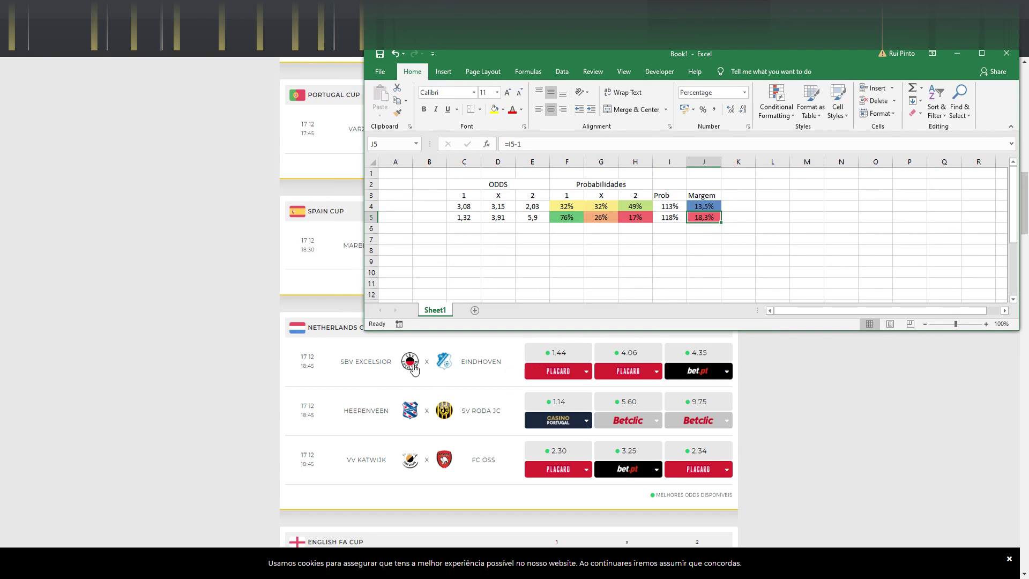
{"action": "left_click", "coordinate": [462, 230]}
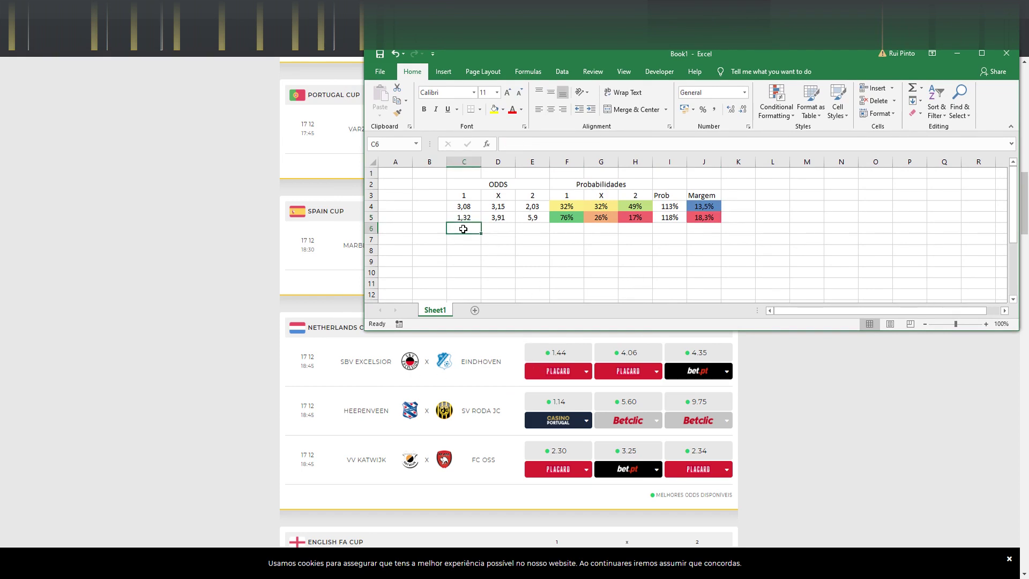
{"action": "type", "text": "1,4"}
{"action": "key", "text": "Tab"}
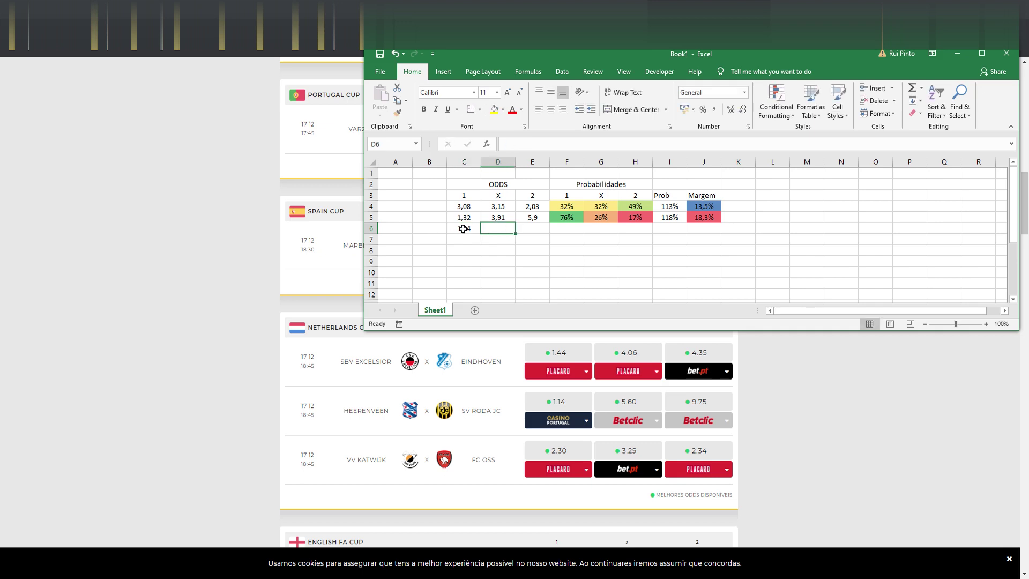
{"action": "type", "text": "4,06"}
{"action": "key", "text": "Tab"}
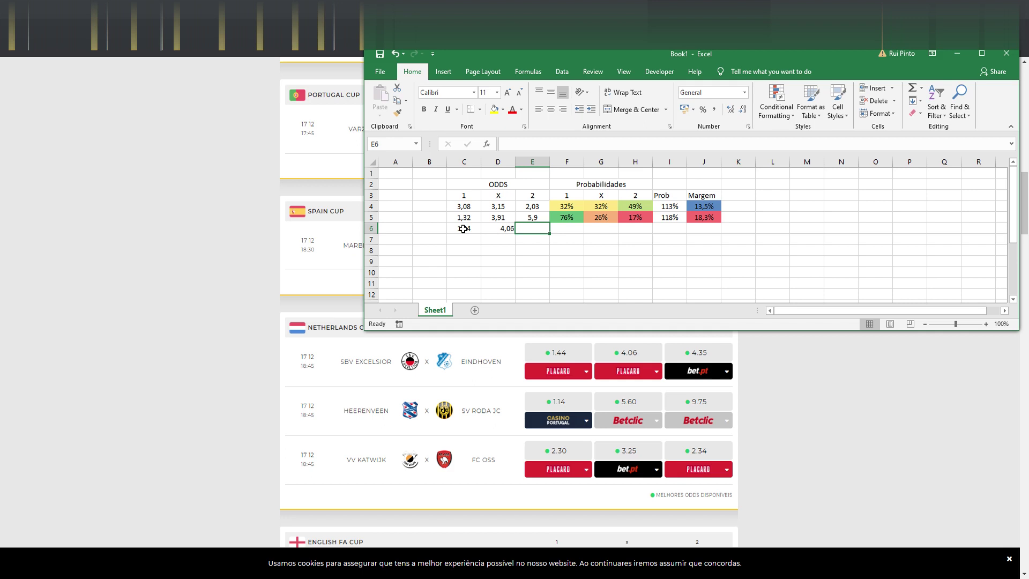
{"action": "type", "text": "4,35"}
{"action": "key", "text": "Return"}
Fill the Probabilidades, Prob and Margem formulas from row 5 down into row 6
{"action": "left_click", "coordinate": [563, 219]}
{"action": "left_click_drag", "start_coordinate": [605, 218], "coordinate": [652, 230]}
{"action": "left_click_drag", "start_coordinate": [669, 217], "coordinate": [721, 233]}
{"action": "left_click", "coordinate": [807, 228]}
{"action": "left_click", "coordinate": [708, 228]}
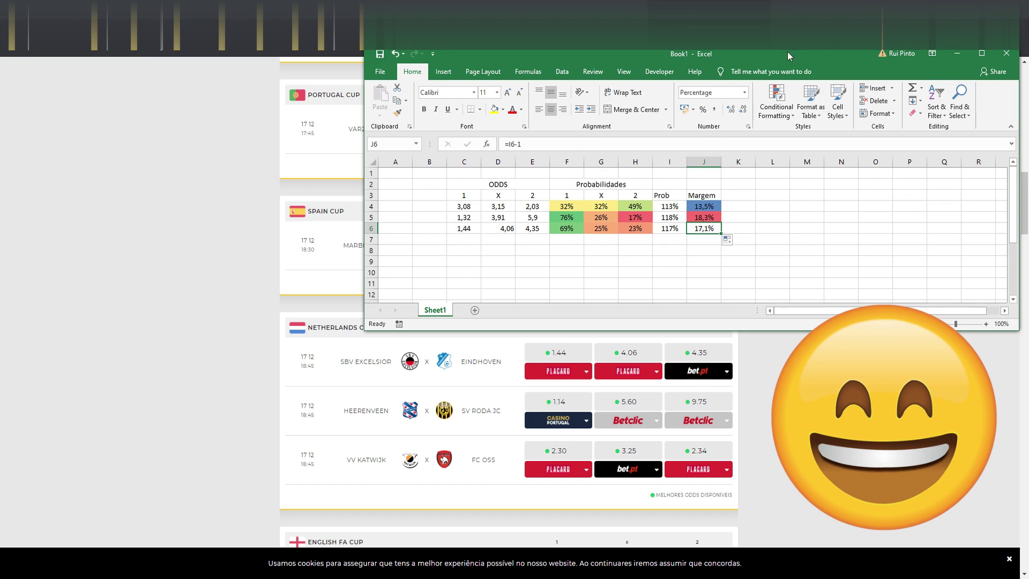
Switch back to the browser's Orçamento de Estado 2020 article and highlight the first sentence under Comentários gerais
{"action": "key", "text": "alt+Tab"}
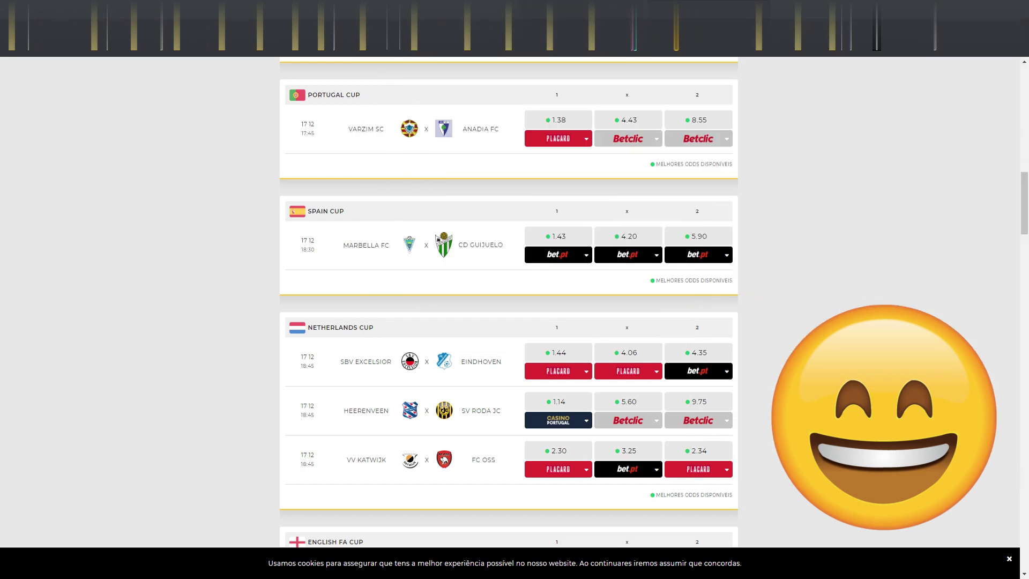
{"action": "mouse_move", "coordinate": [454, 27]}
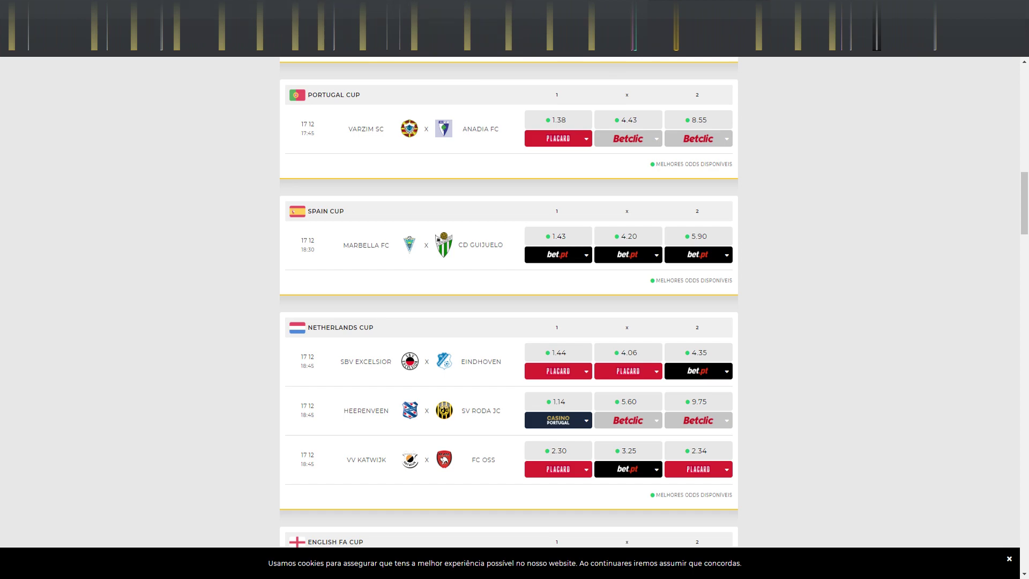
{"action": "left_click", "coordinate": [453, 26]}
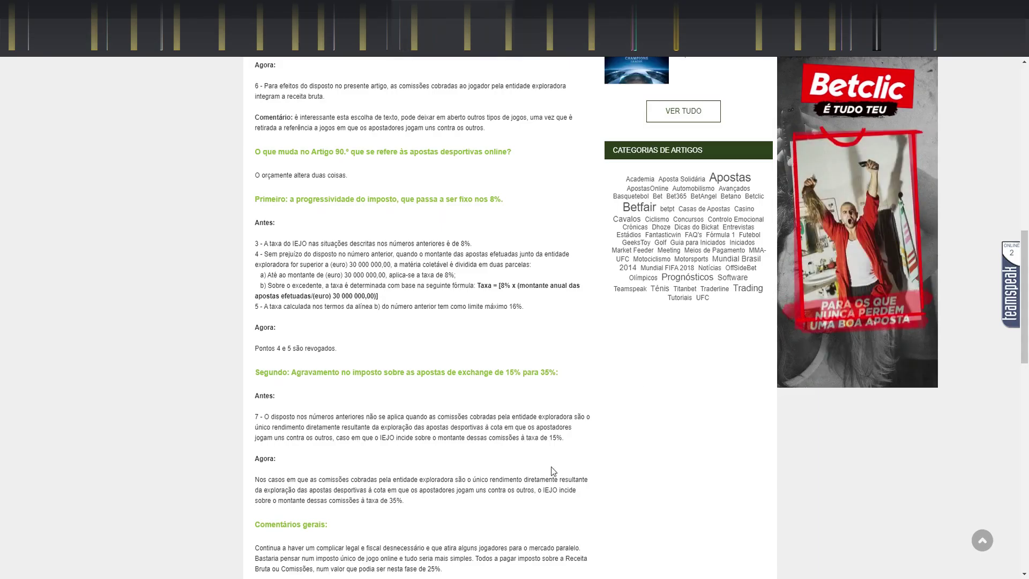
{"action": "left_click_drag", "start_coordinate": [1022, 244], "coordinate": [1022, 262]}
{"action": "scroll", "coordinate": [588, 322], "scroll_direction": "down", "scroll_amount": 2}
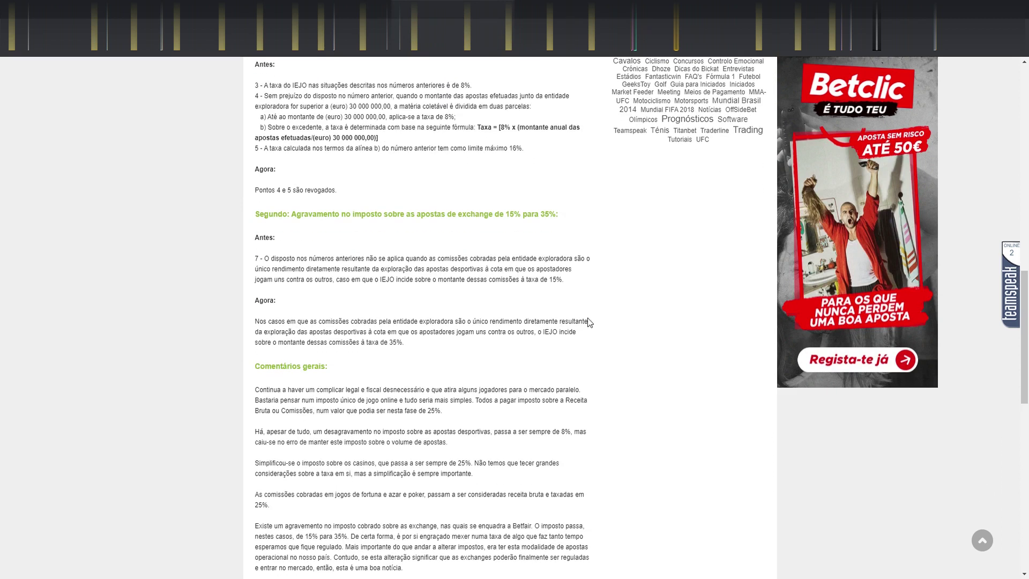
{"action": "left_click_drag", "start_coordinate": [256, 389], "coordinate": [581, 390]}
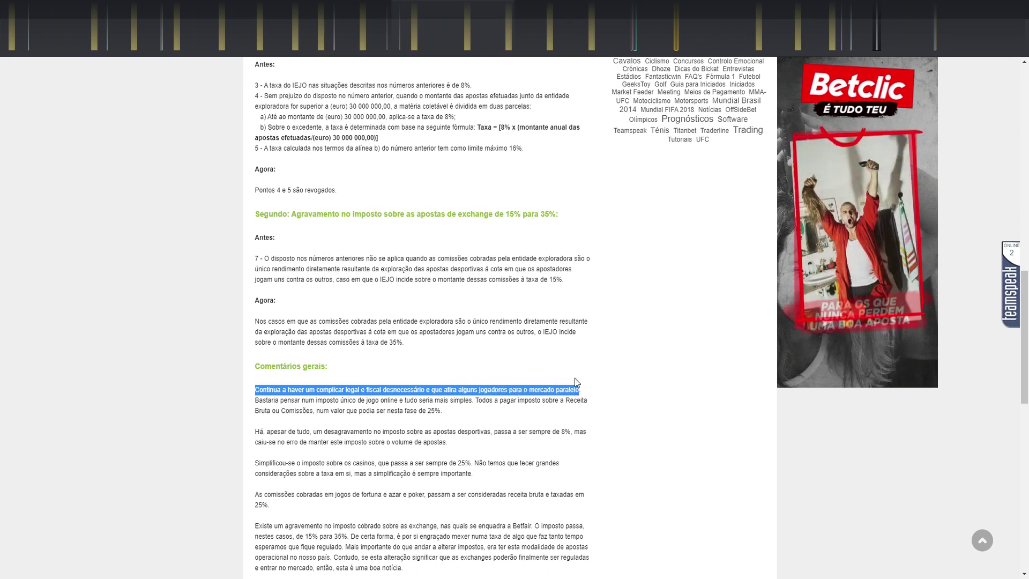
Return to Excel, select the Margem values J4:J6 for comparison, and minimize the workbook
{"action": "key", "text": "alt+Tab"}
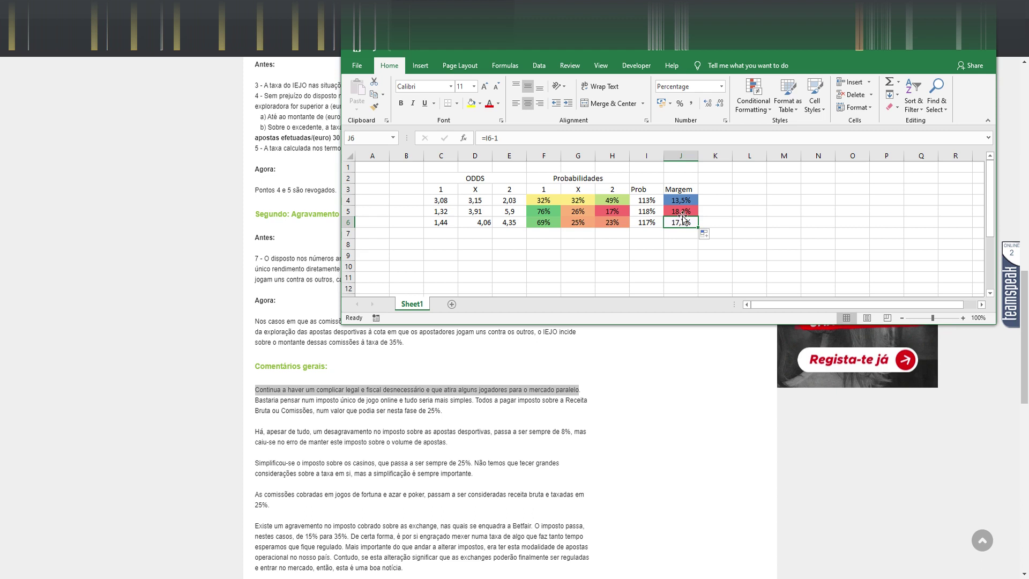
{"action": "left_click_drag", "start_coordinate": [681, 201], "coordinate": [683, 222]}
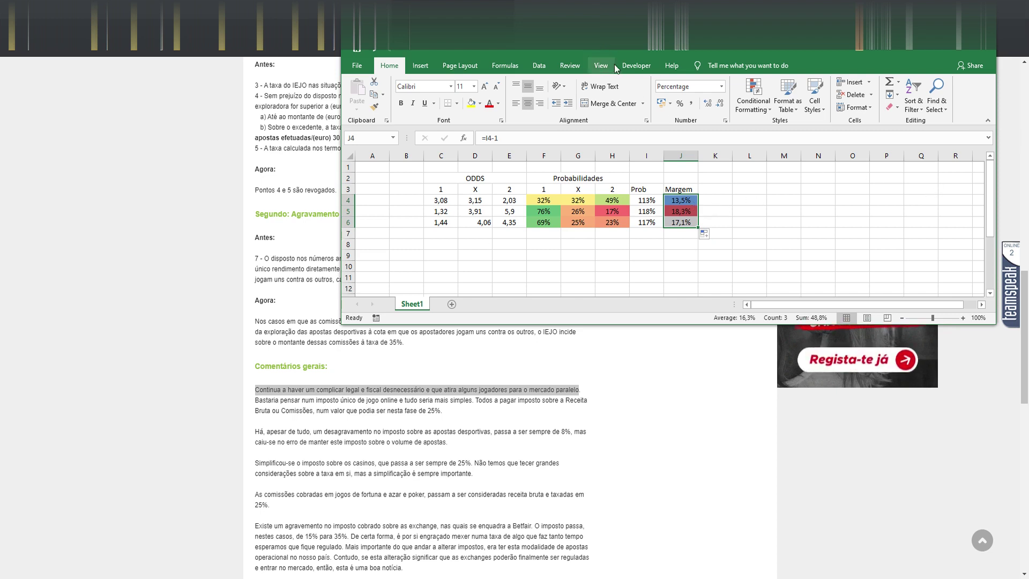
{"action": "key", "text": "super+Down"}
Clear the highlighted sentence and review the betting tax article from its general comments back up to its title
{"action": "left_click_drag", "start_coordinate": [1027, 298], "coordinate": [1025, 340]}
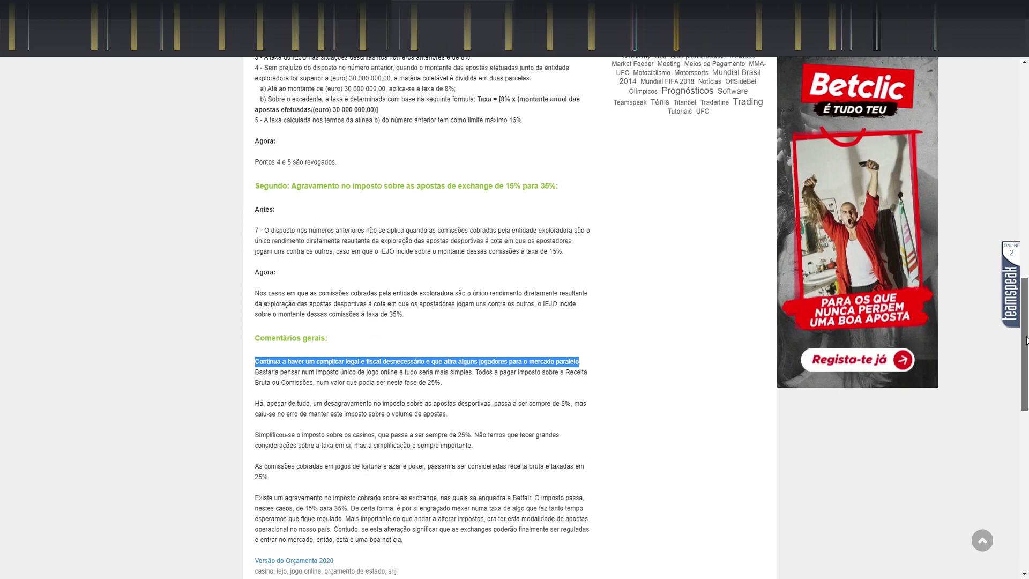
{"action": "left_click", "coordinate": [588, 370]}
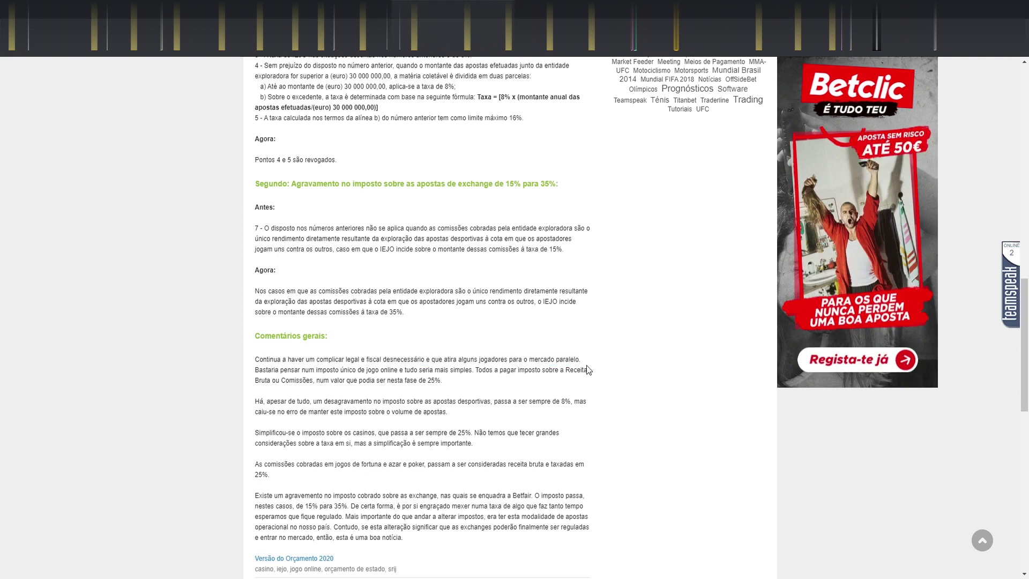
{"action": "left_click_drag", "start_coordinate": [1025, 301], "coordinate": [1006, 237]}
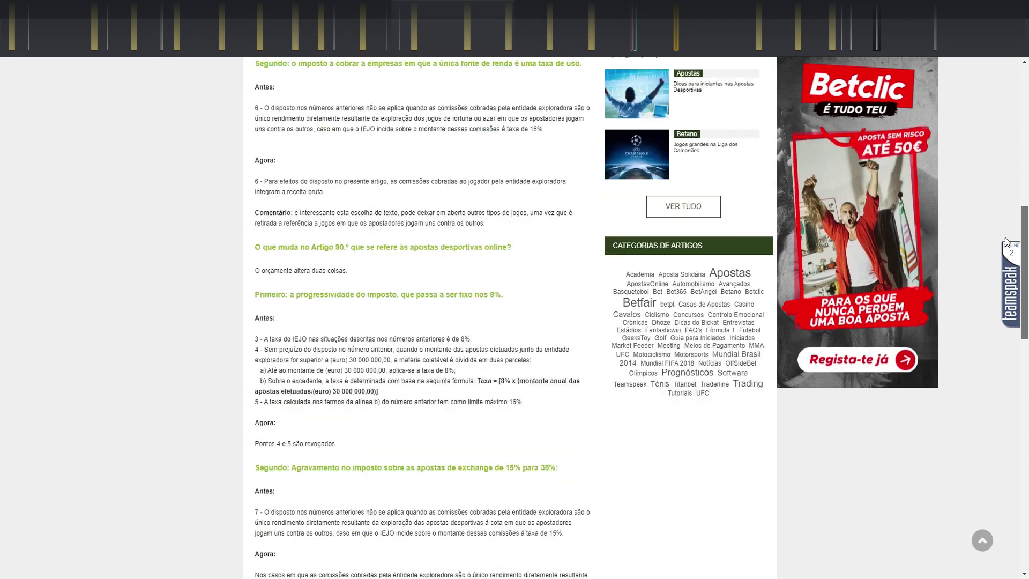
{"action": "scroll", "coordinate": [421, 279], "scroll_direction": "down", "scroll_amount": 8}
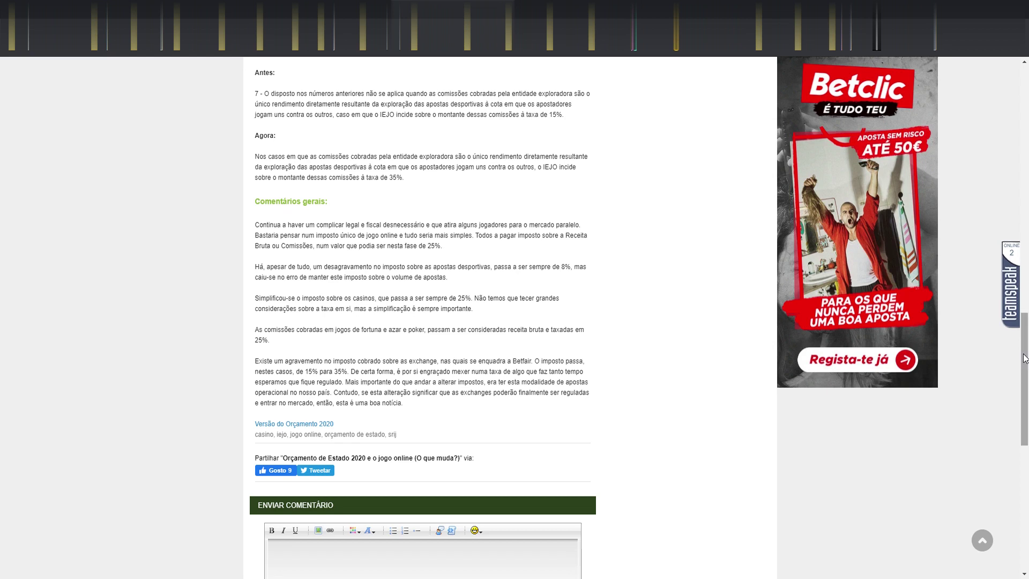
{"action": "left_click_drag", "start_coordinate": [1024, 359], "coordinate": [1023, 124]}
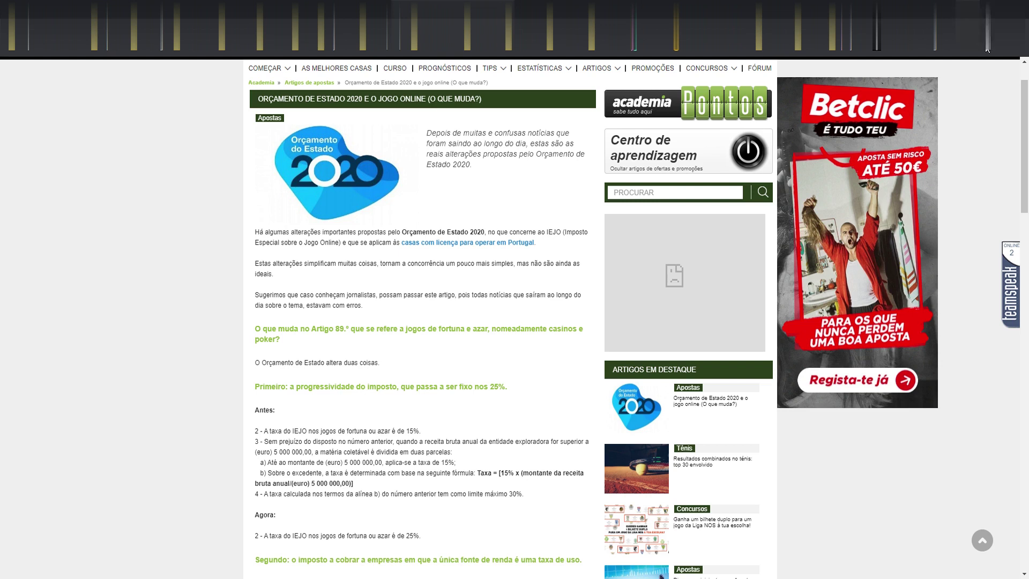
{"action": "left_click_drag", "start_coordinate": [1025, 102], "coordinate": [1025, 89]}
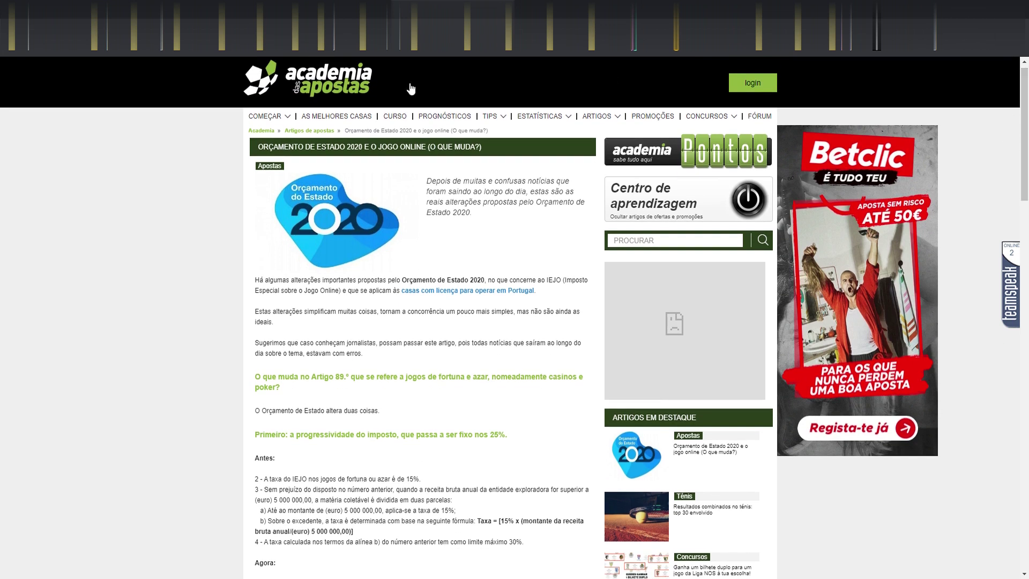